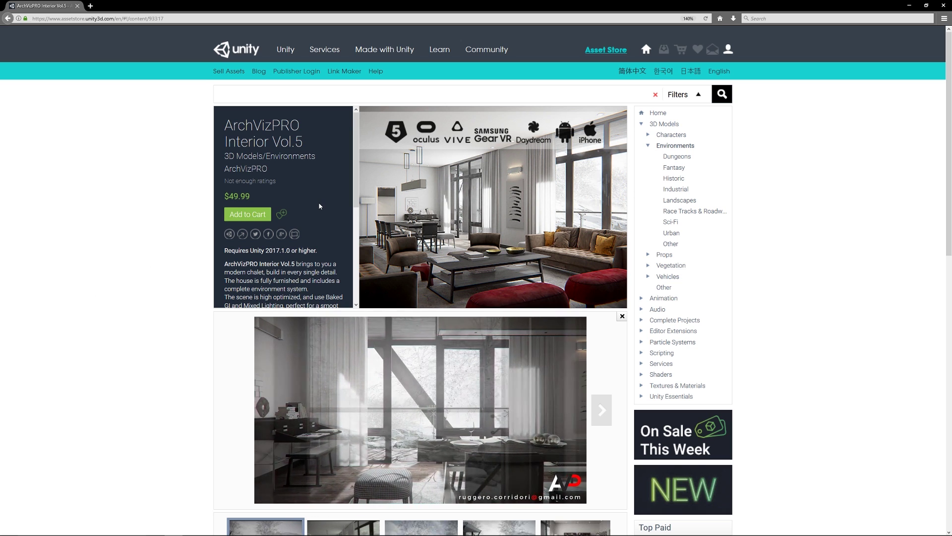
scroll(319, 205, "down", 4)
scroll(320, 206, "down", 4)
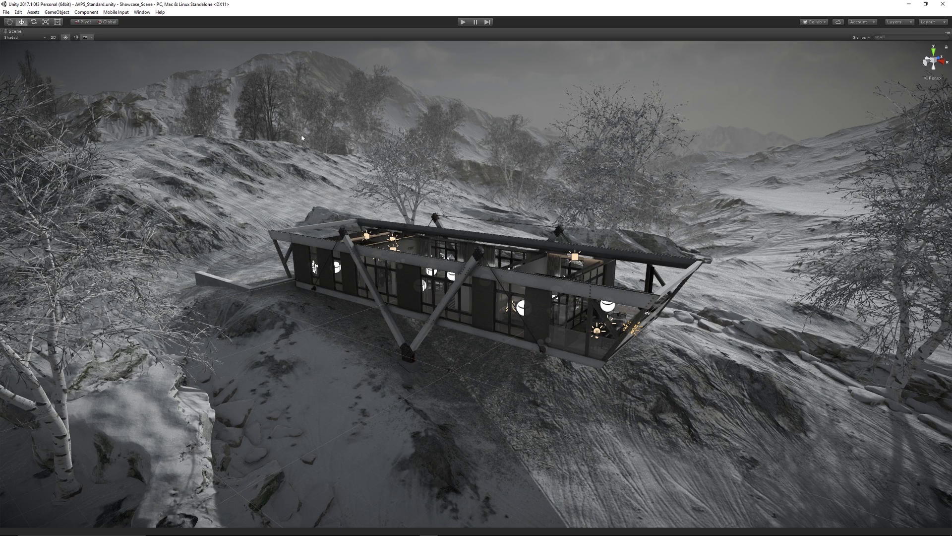
scroll(308, 139, "up", 2)
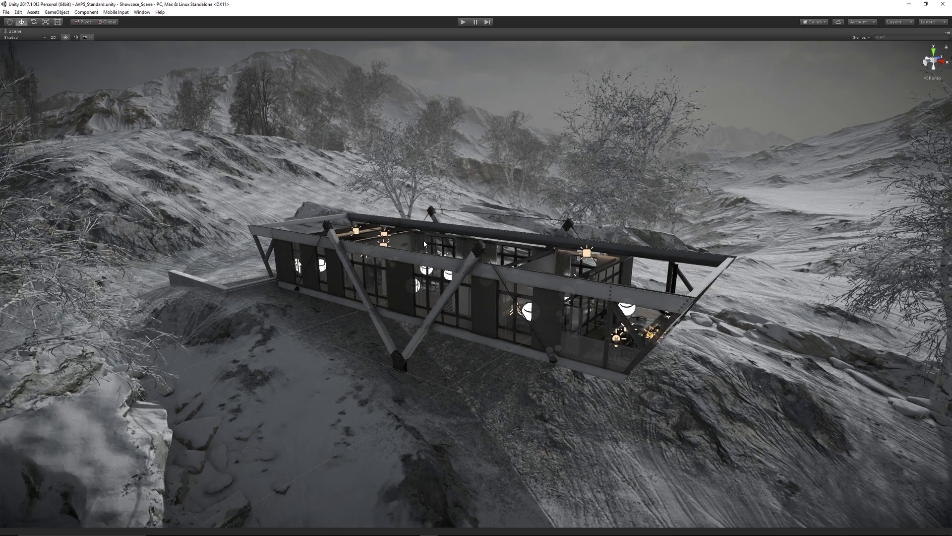
scroll(362, 251, "up", 2)
Step: Orbit and pan the Scene view to look down into the chalet's rooms, then unmaximize it
right_click_drag(362, 251, 425, 306)
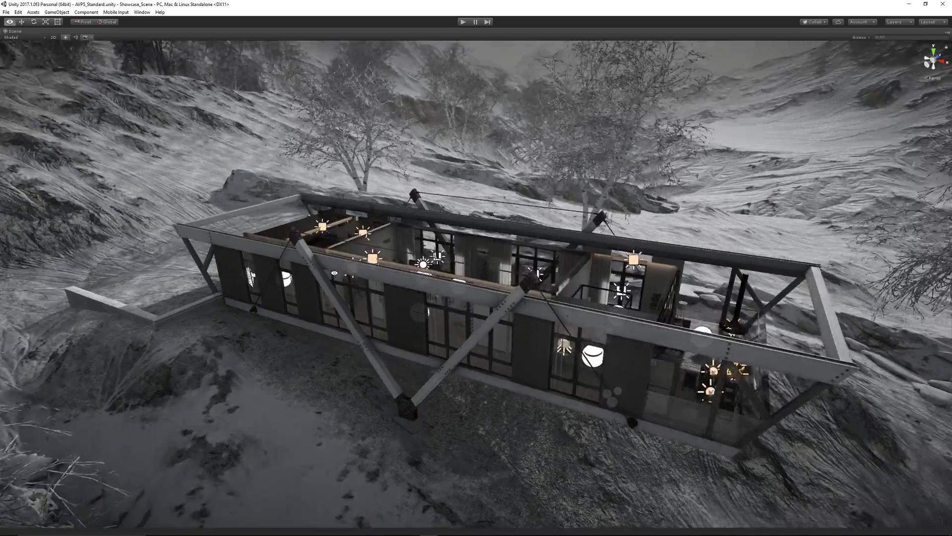
scroll(462, 307, "up", 2)
scroll(507, 309, "up", 1)
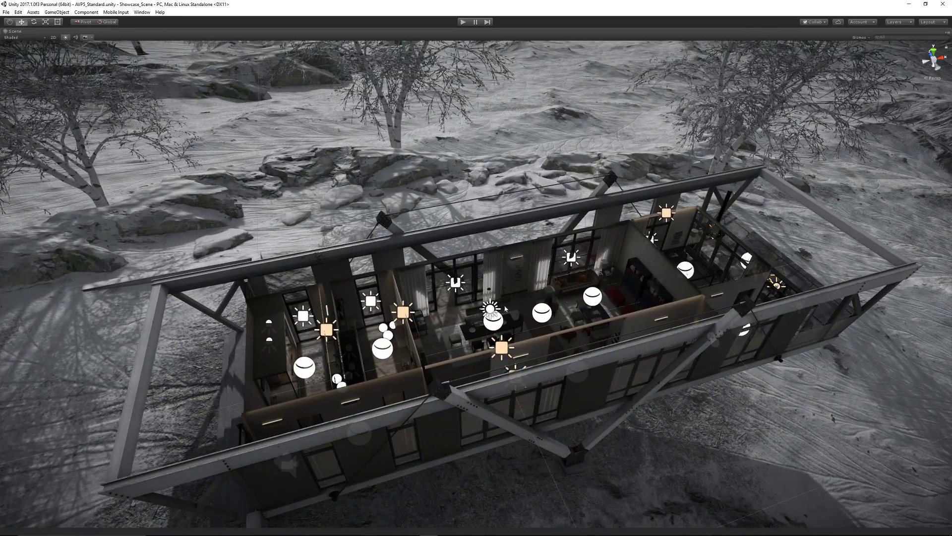
right_click_drag(583, 285, 521, 320)
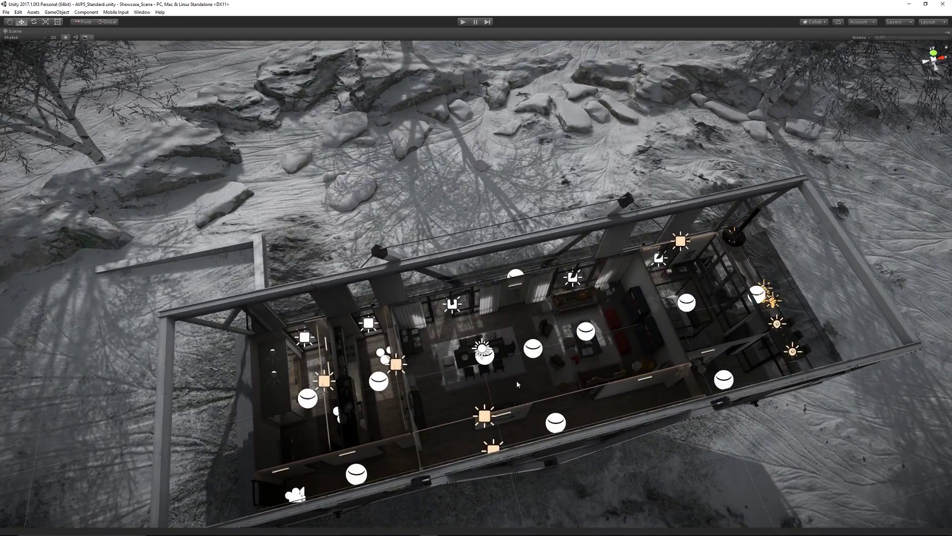
middle_click_drag(521, 320, 501, 344)
scroll(500, 343, "up", 2)
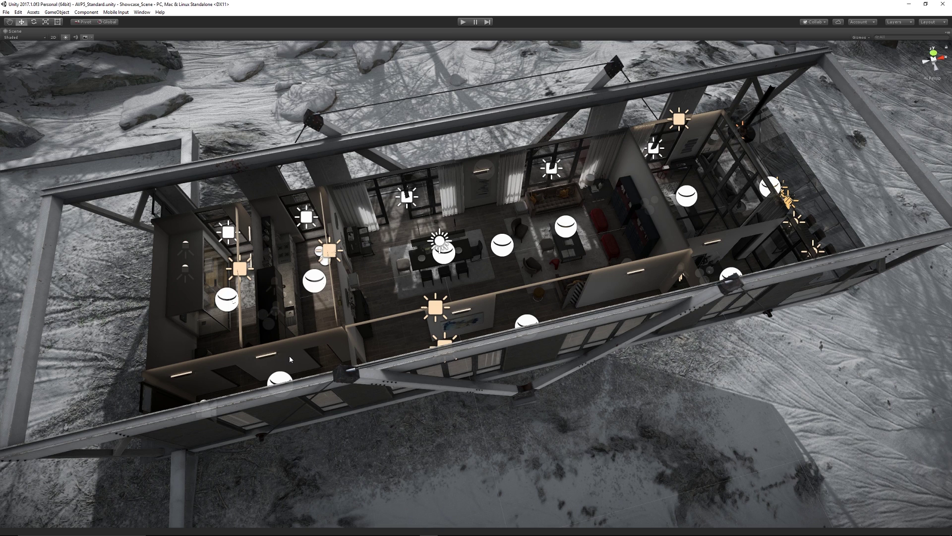
key("shift+space")
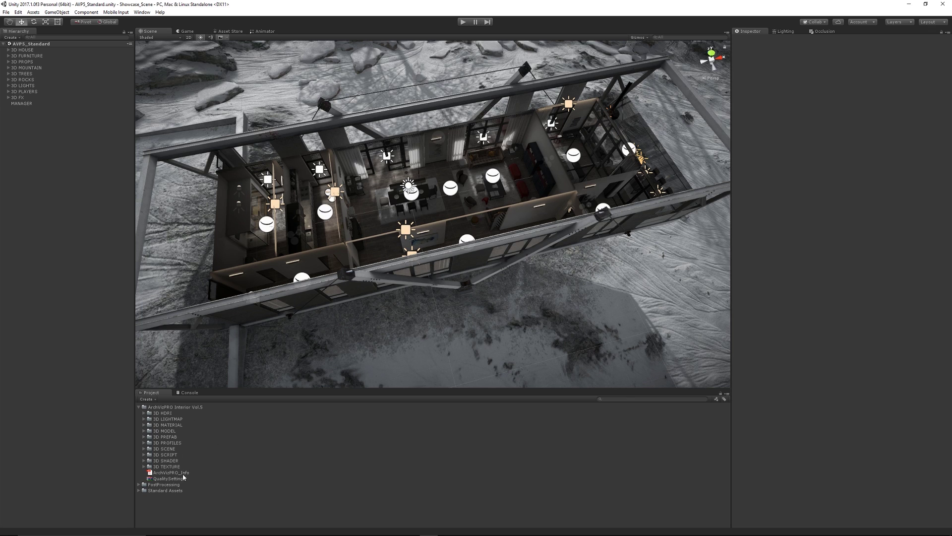
Step: Peek inside the 3D PREFAB folder, then play the chalet scene in a maximized Game view
left_click(145, 437)
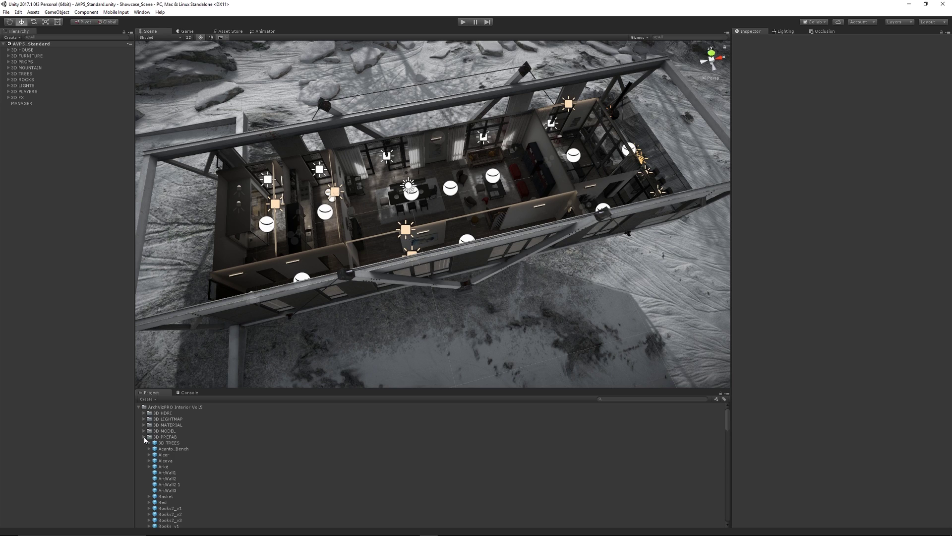
left_click(145, 437)
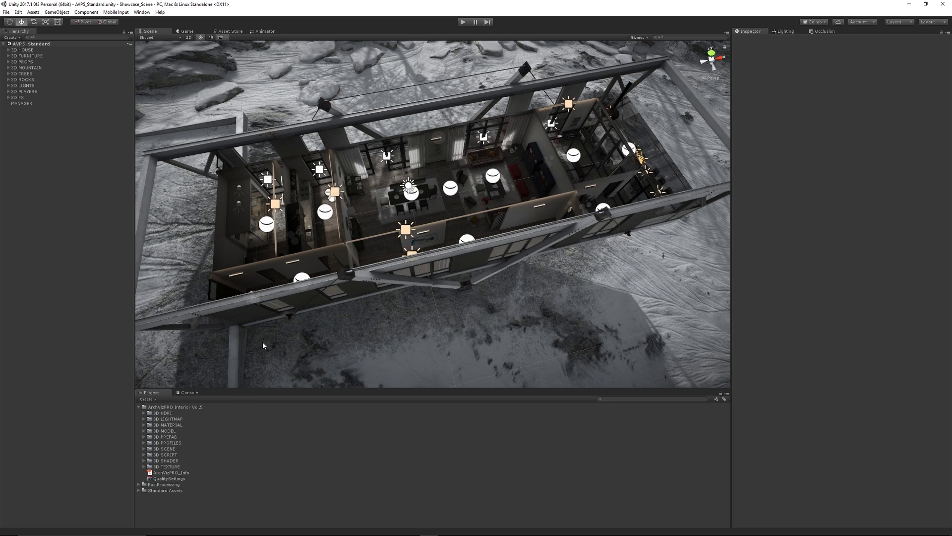
key("ctrl+p")
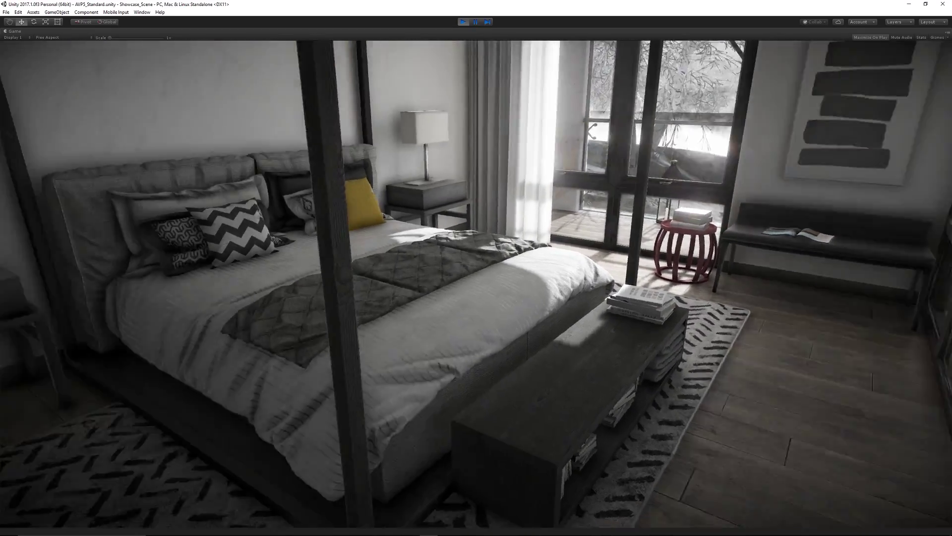
Step: Exit Play mode, browse 3D FX and 3D PROPS, and select FirstPersonCharacter under 3D PLAYERS
key("ctrl+p")
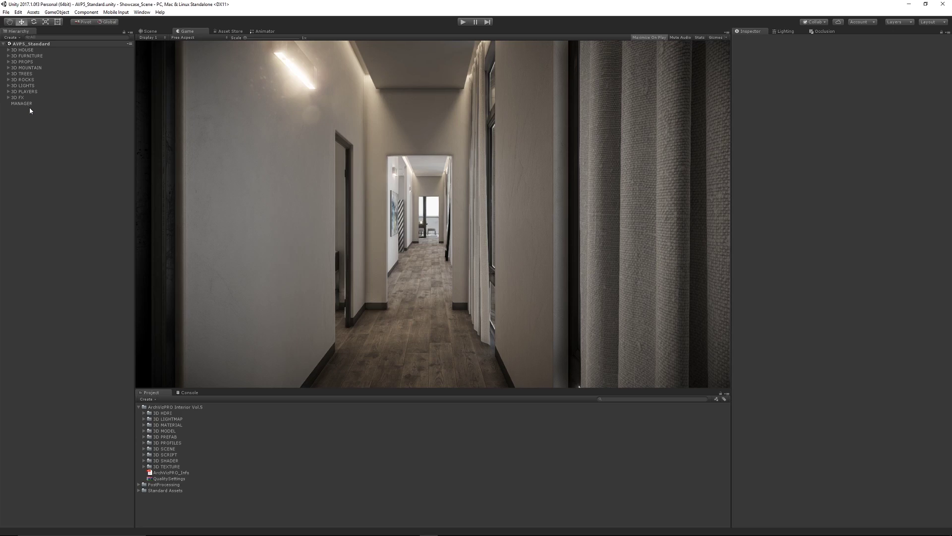
left_click(10, 97)
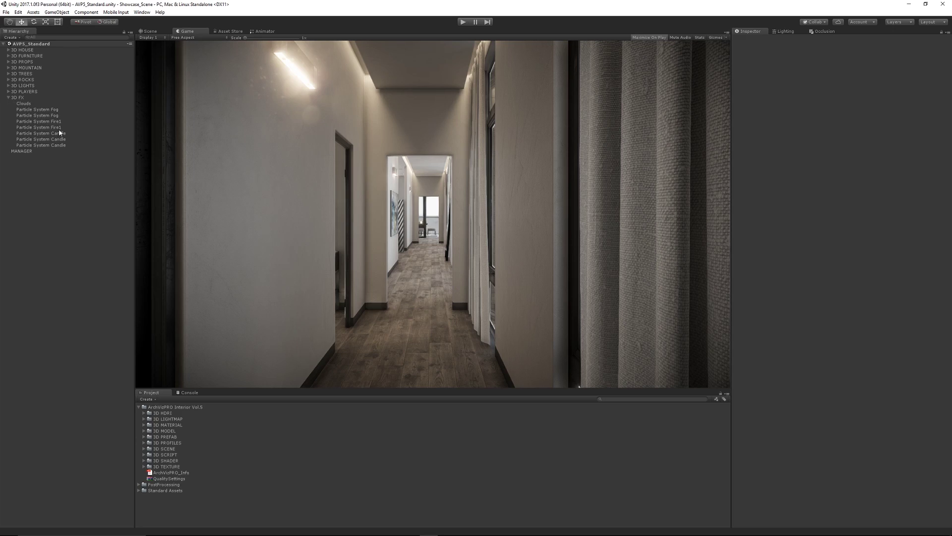
left_click(9, 98)
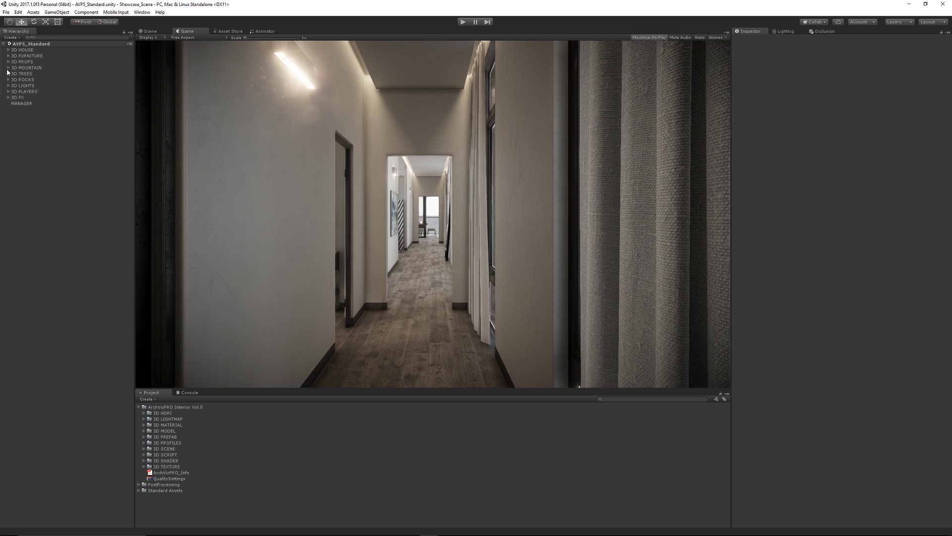
left_click(8, 62)
left_click(15, 98)
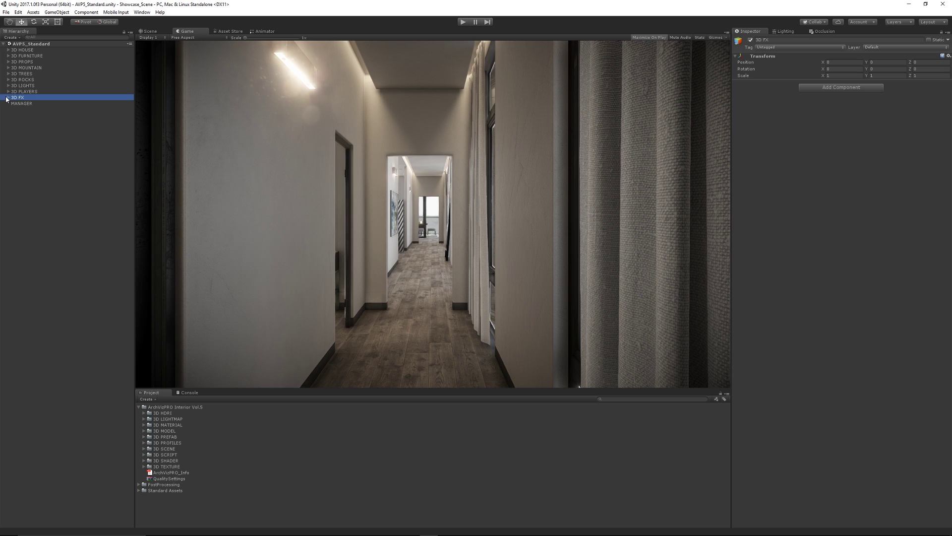
left_click(9, 93)
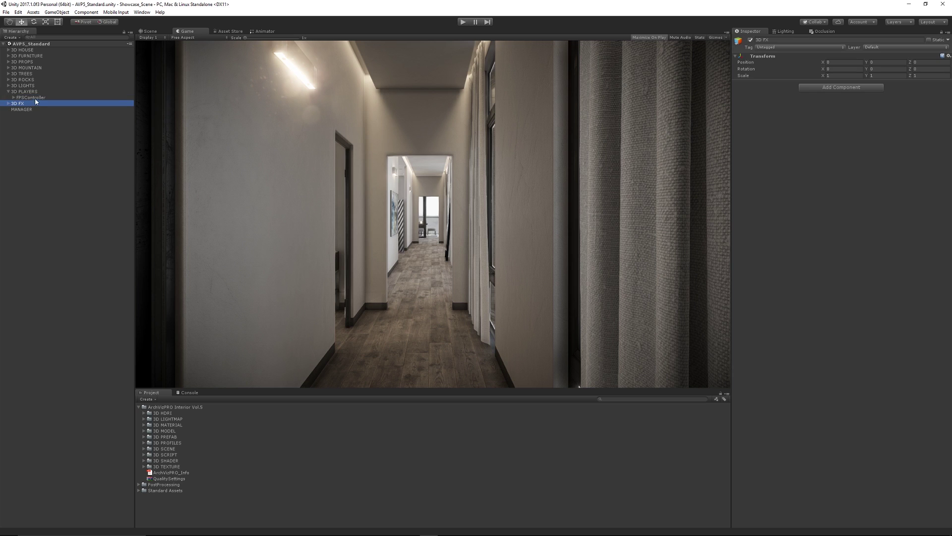
left_click(33, 103)
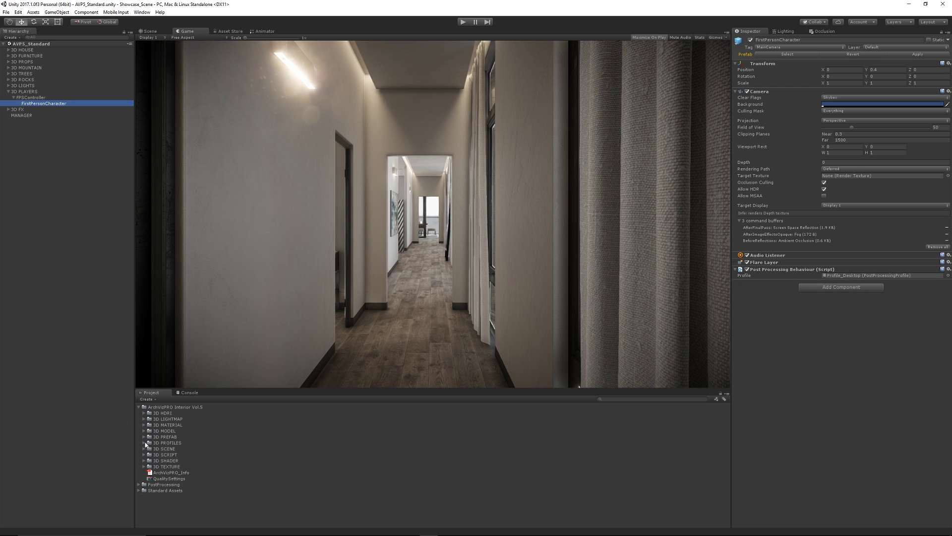
Step: Open Profile_Desktop from 3D PROFILES in the Inspector, then expand the 3D SCENE folder
left_click(145, 443)
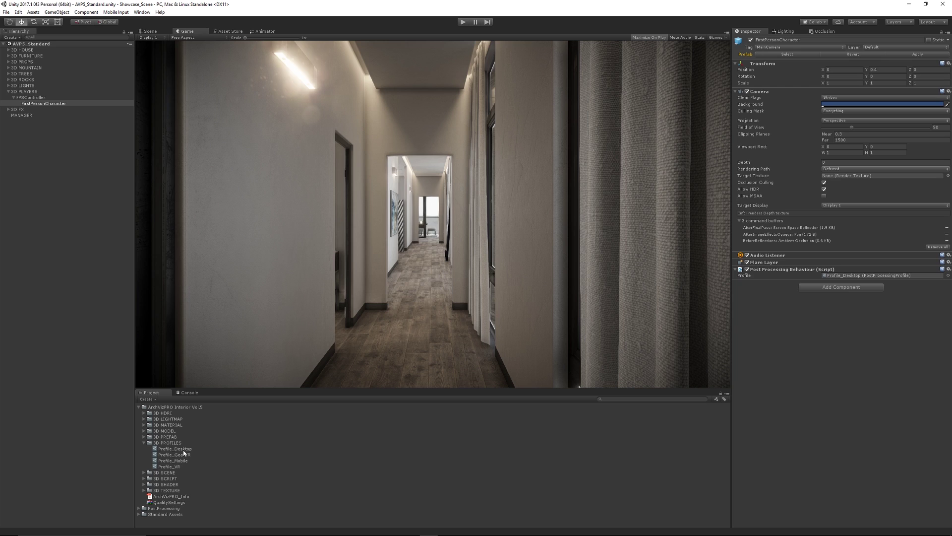
left_click(175, 448)
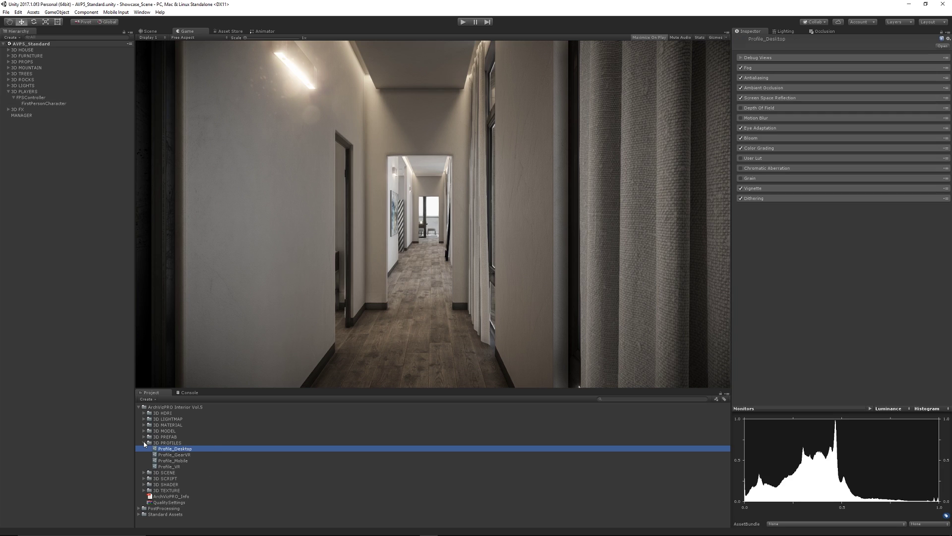
left_click(144, 443)
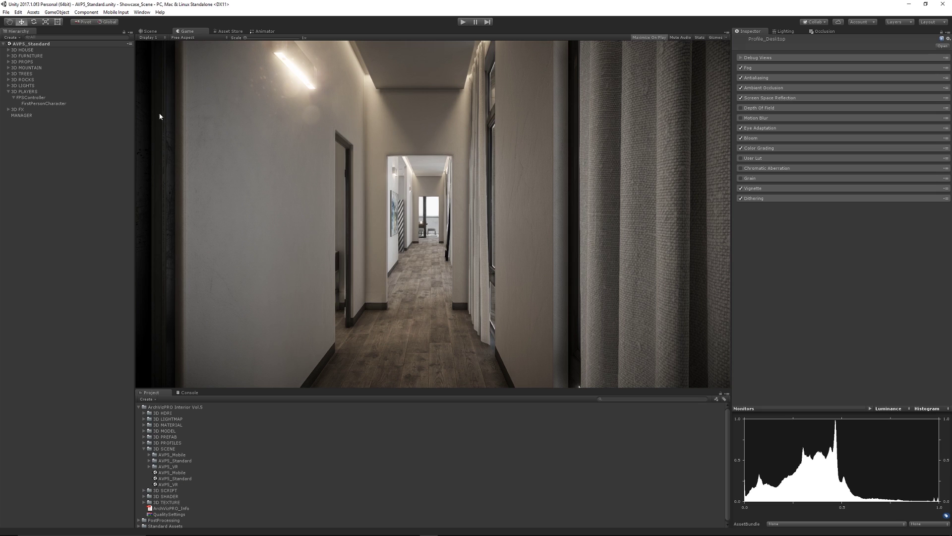
Step: Collapse the 3D PLAYERS group in the Hierarchy
left_click(8, 92)
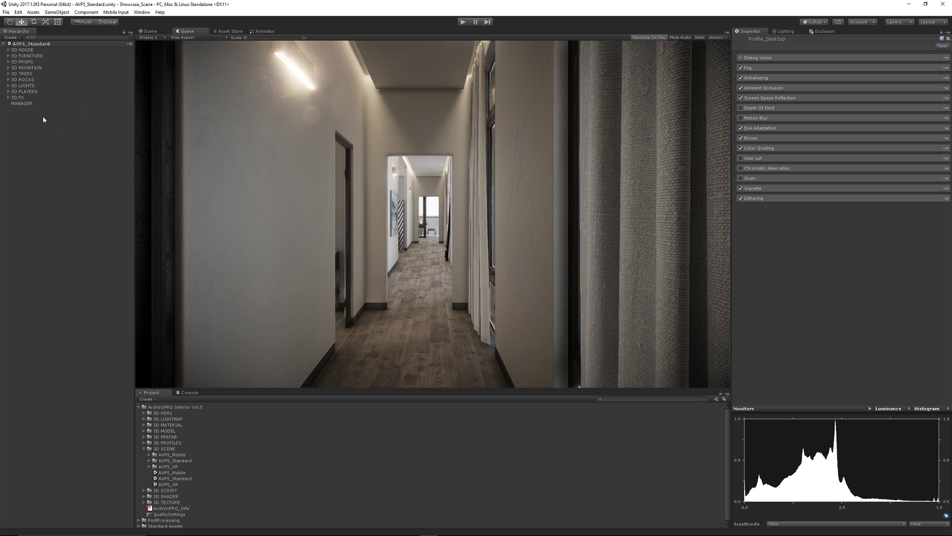